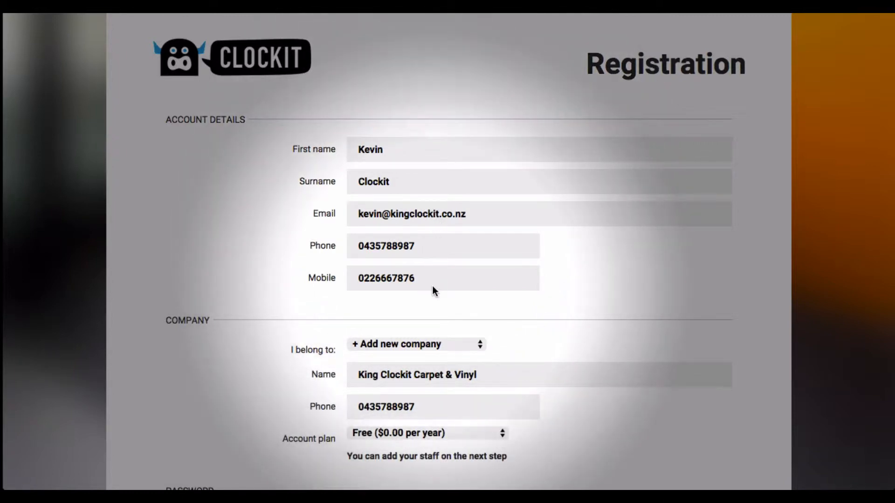
Submit the completed registration form for the new company account.
{"action": "scroll", "coordinate": [431, 286], "scroll_direction": "down", "scroll_amount": 1}
{"action": "scroll", "coordinate": [432, 287], "scroll_direction": "down", "scroll_amount": 3}
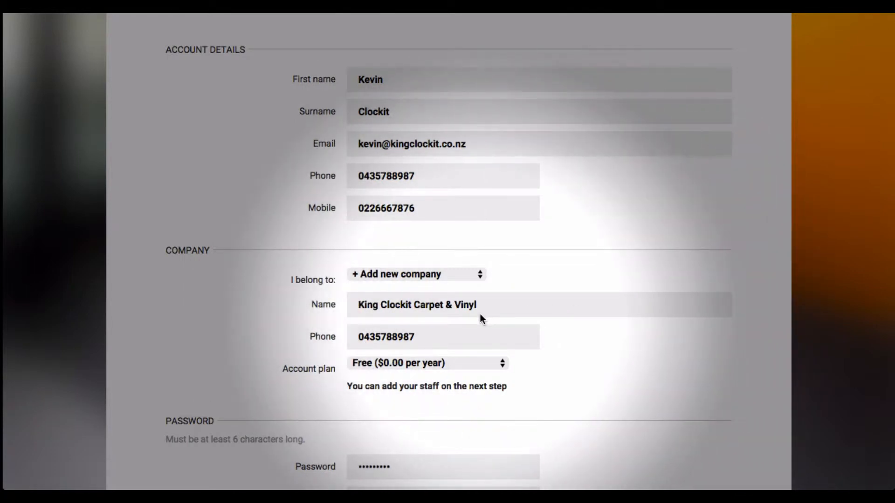
{"action": "scroll", "coordinate": [480, 314], "scroll_direction": "down", "scroll_amount": 1}
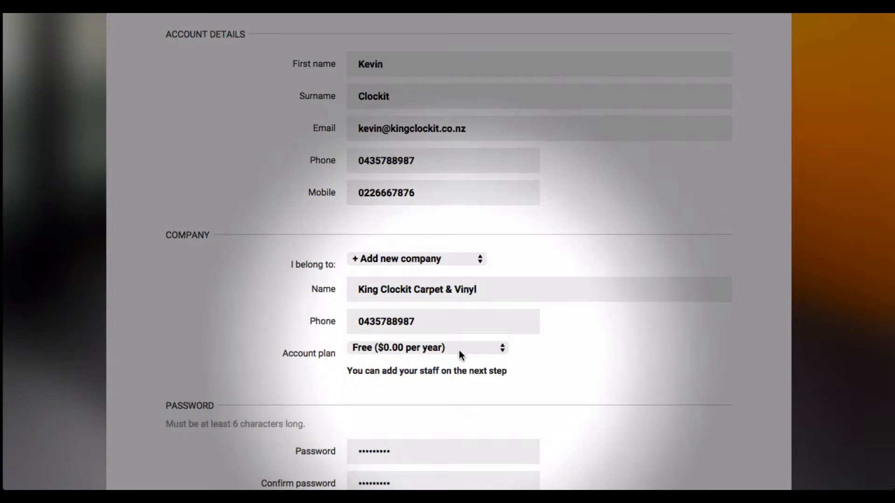
{"action": "scroll", "coordinate": [460, 354], "scroll_direction": "down", "scroll_amount": 5}
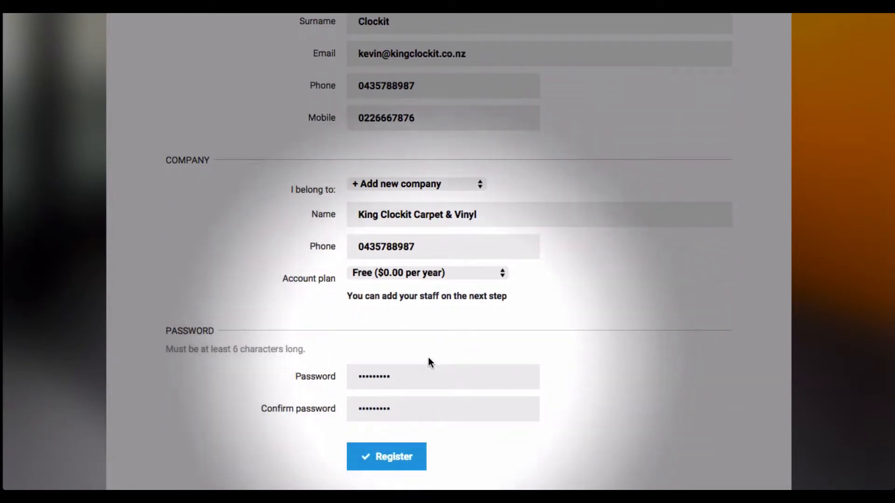
{"action": "left_click", "coordinate": [373, 455]}
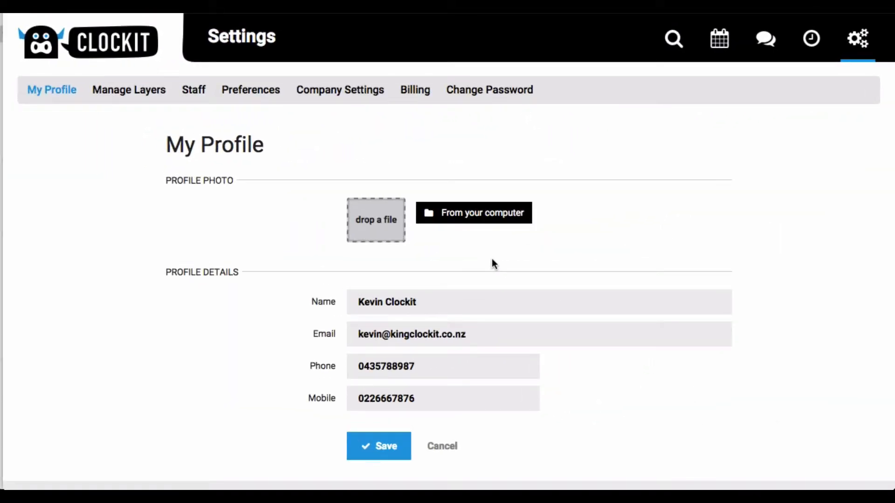
Upload myprofile-pic.jpg from the Desktop as the profile photo and save the profile.
{"action": "scroll", "coordinate": [492, 260], "scroll_direction": "down", "scroll_amount": 2}
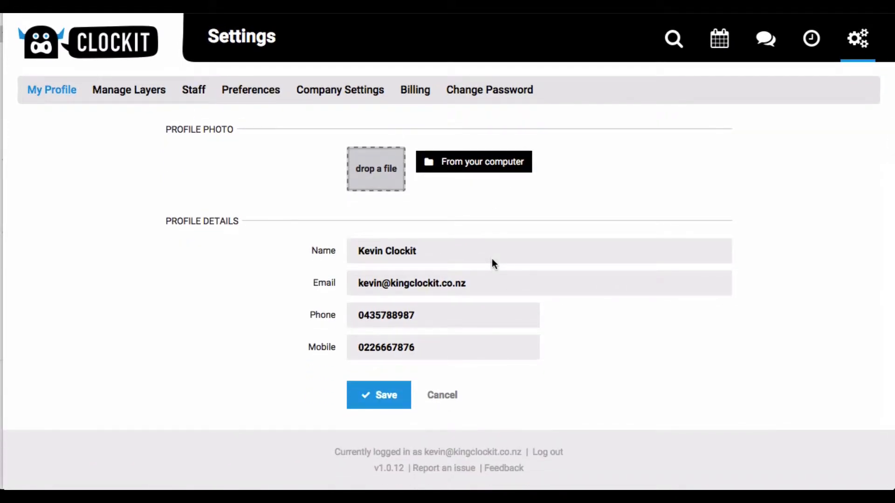
{"action": "scroll", "coordinate": [492, 259], "scroll_direction": "up", "scroll_amount": 2}
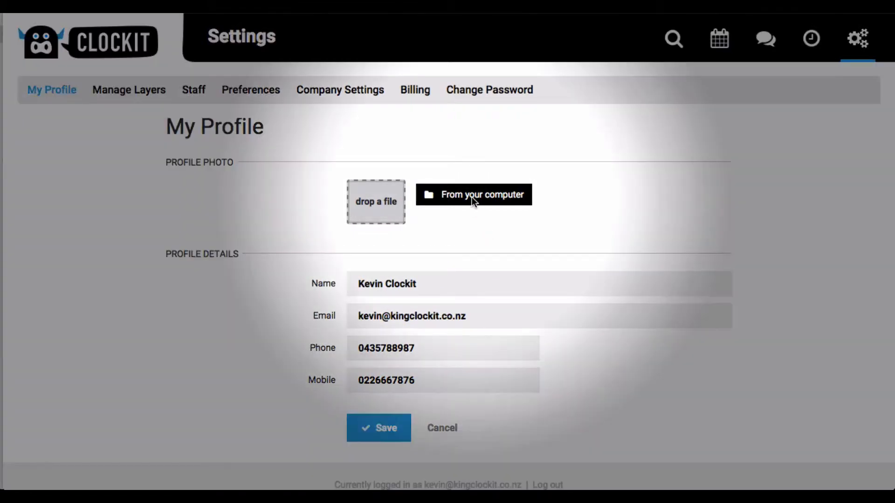
{"action": "left_click", "coordinate": [471, 198]}
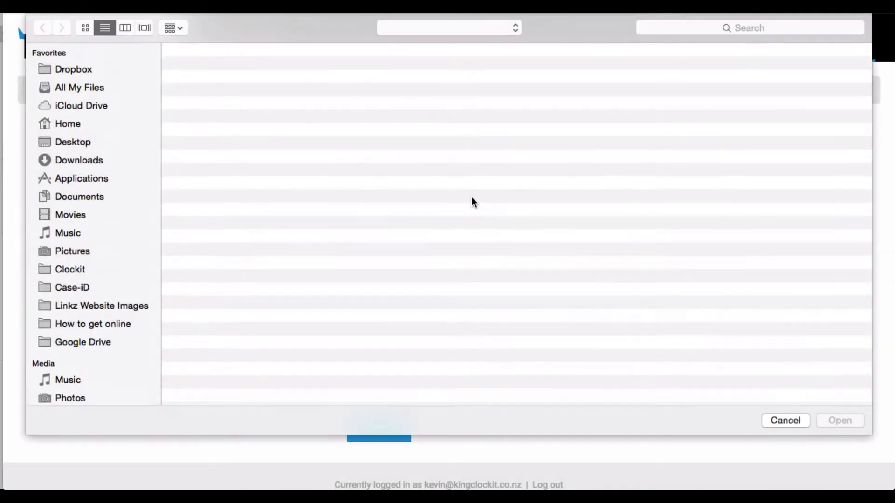
{"action": "left_click", "coordinate": [251, 69]}
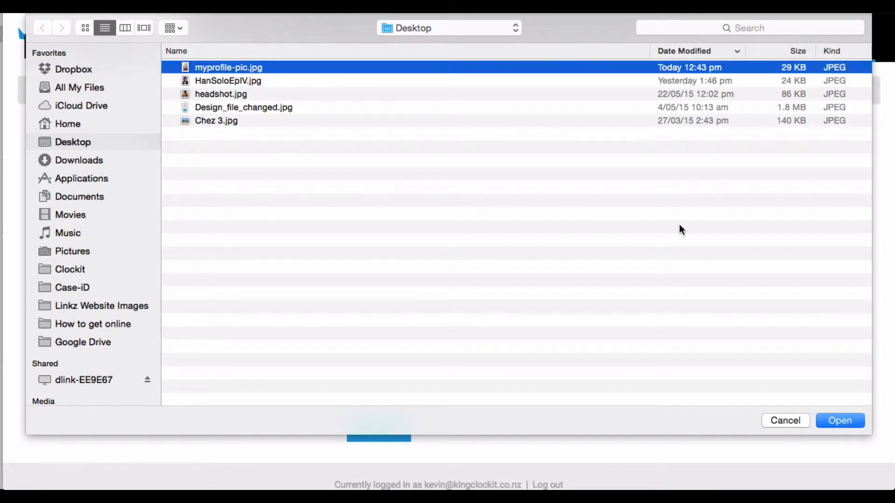
{"action": "left_click", "coordinate": [842, 421]}
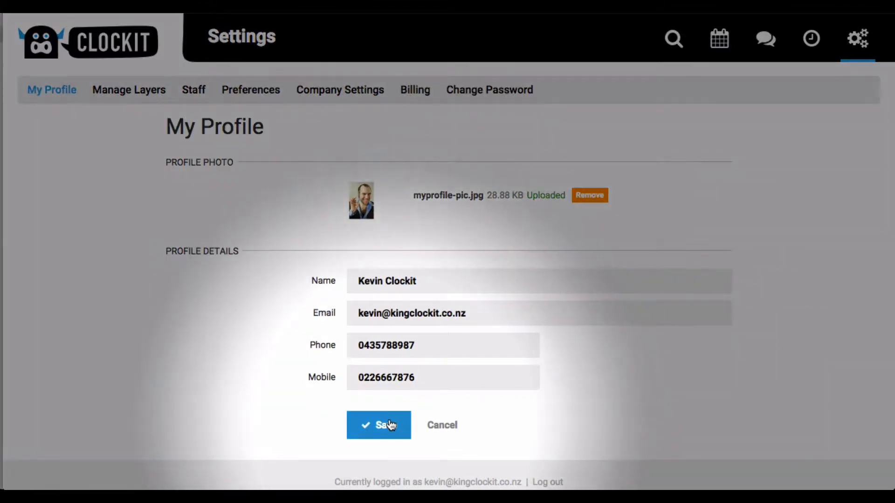
{"action": "left_click", "coordinate": [391, 425]}
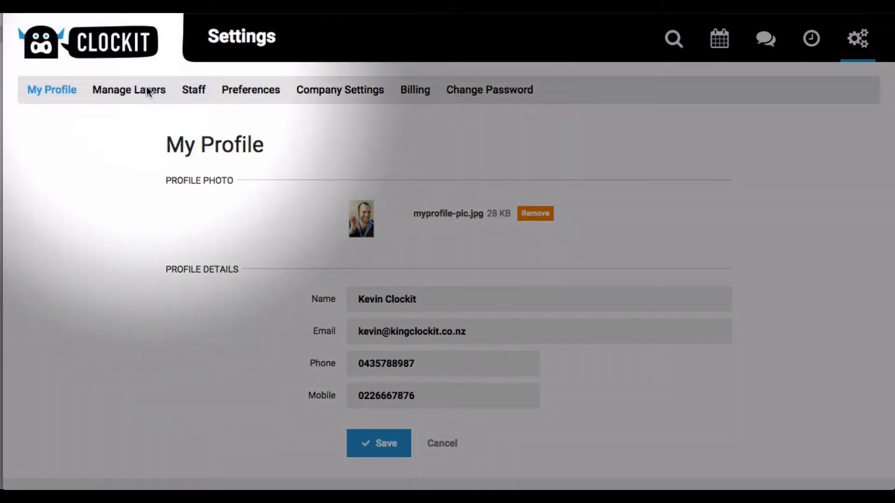
Accept the incoming layer request in Manage Layers.
{"action": "left_click", "coordinate": [146, 89]}
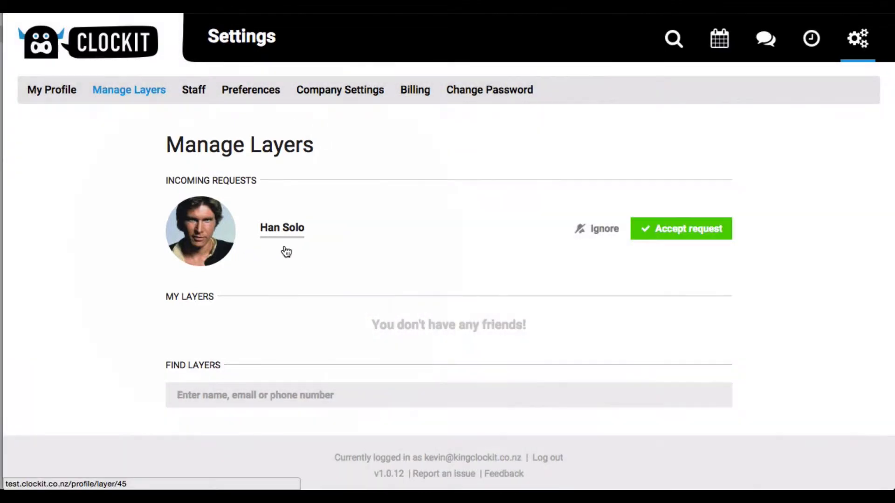
{"action": "left_click", "coordinate": [677, 228]}
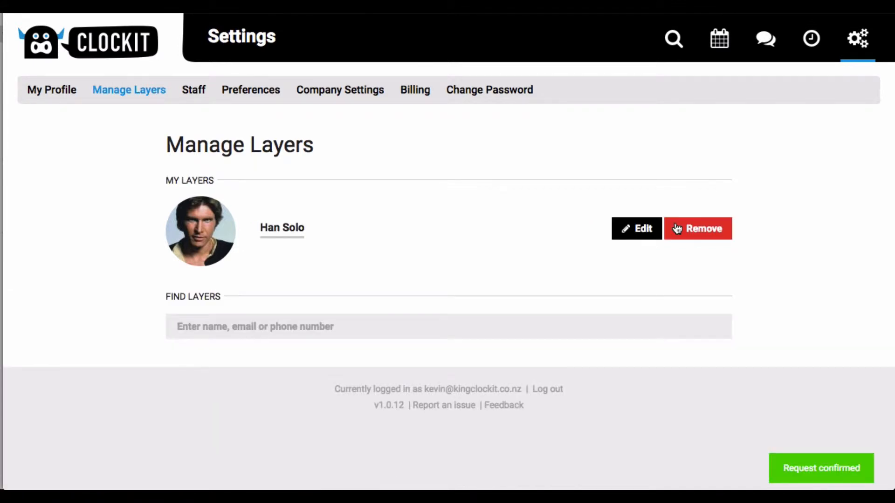
Edit the accepted layer's job colour to purple and save it.
{"action": "left_click", "coordinate": [643, 229]}
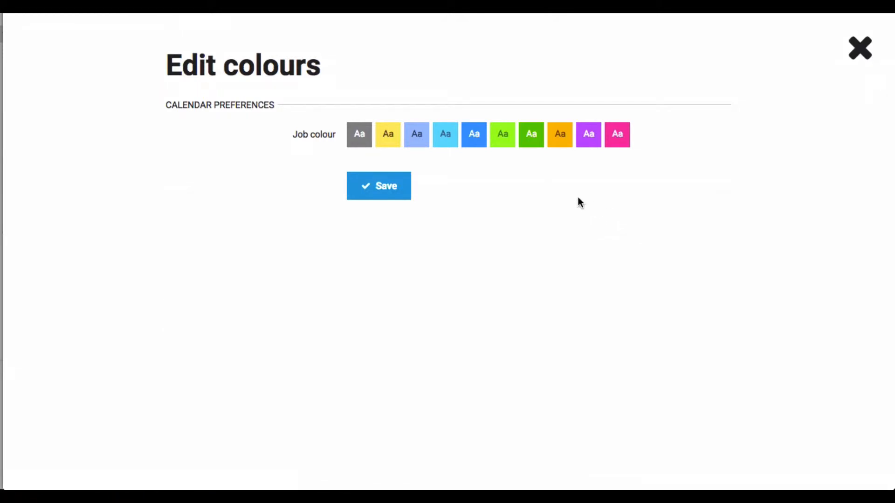
{"action": "left_click", "coordinate": [588, 142]}
{"action": "left_click", "coordinate": [391, 188]}
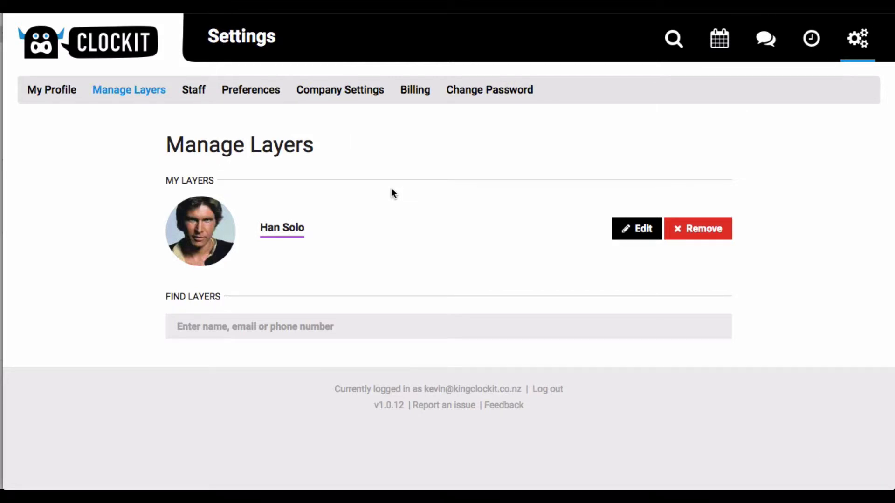
Search layers by a person's name and send a layer request to the matching person.
{"action": "left_click", "coordinate": [301, 323]}
{"action": "type", "text": "rac"}
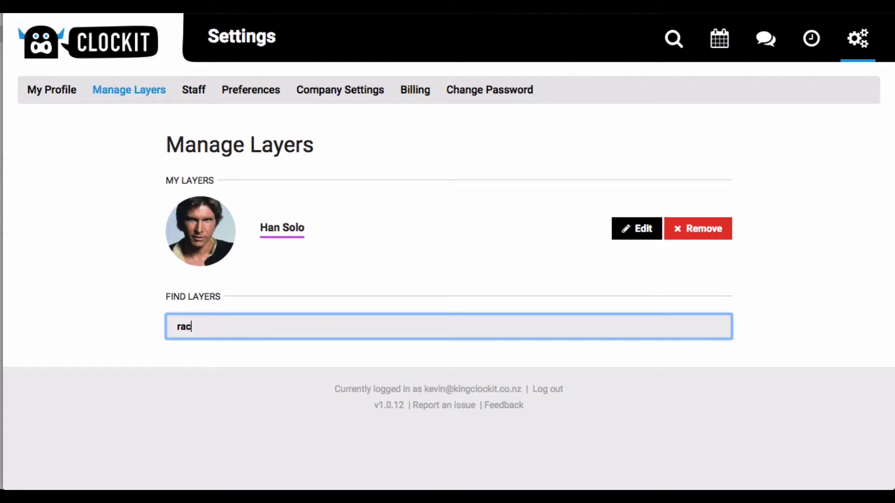
{"action": "type", "text": "he"}
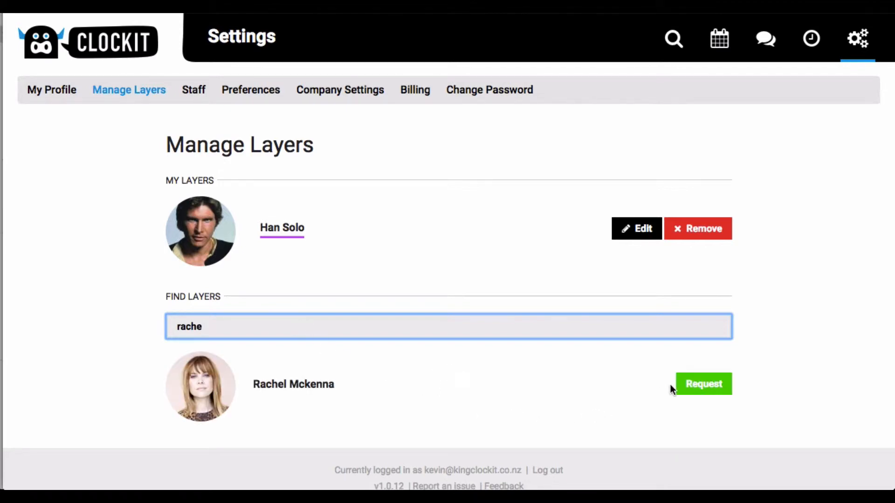
{"action": "left_click", "coordinate": [683, 385]}
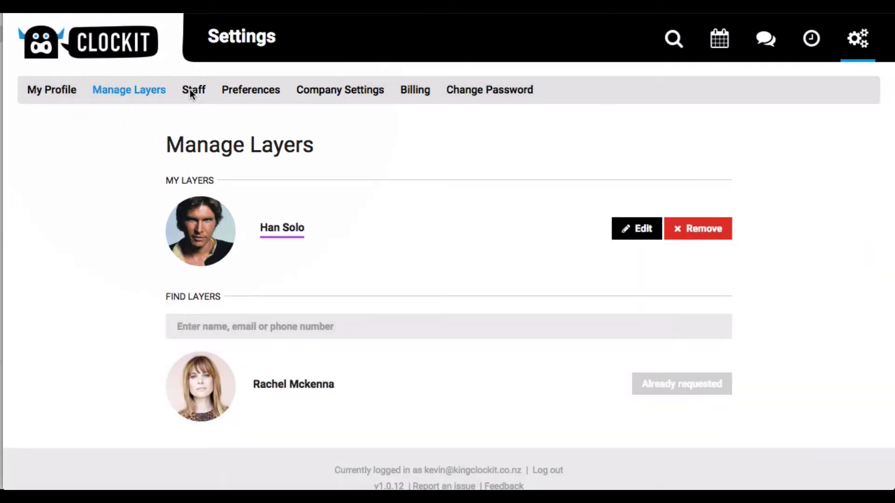
Open the second staff member's settings, review their permissions and save changes.
{"action": "left_click", "coordinate": [191, 92]}
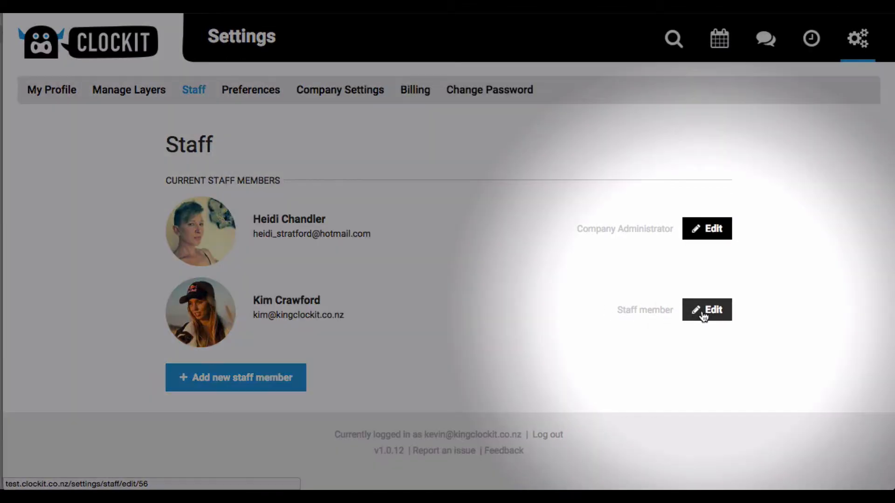
{"action": "left_click", "coordinate": [704, 316]}
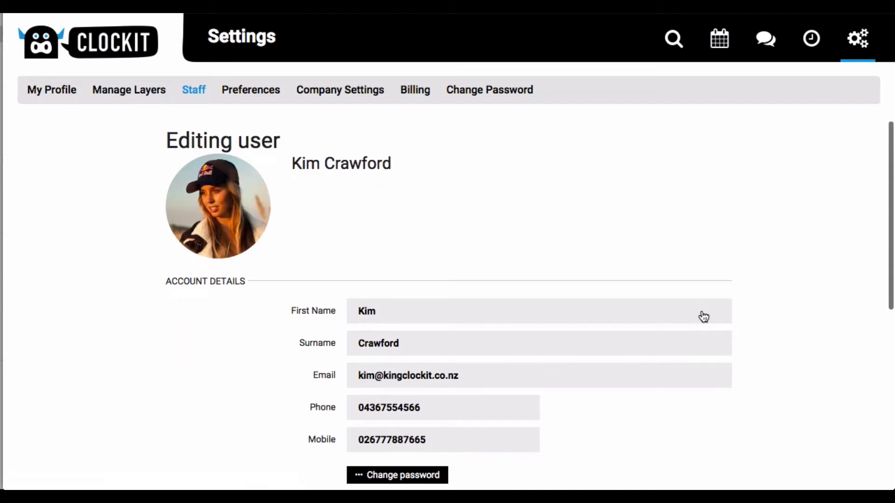
{"action": "scroll", "coordinate": [703, 316], "scroll_direction": "down", "scroll_amount": 4}
{"action": "scroll", "coordinate": [703, 316], "scroll_direction": "down", "scroll_amount": 4}
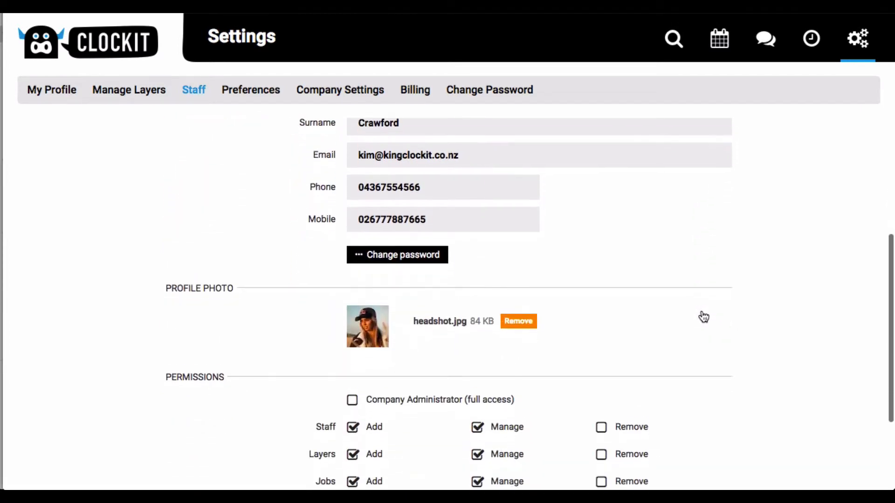
{"action": "scroll", "coordinate": [702, 315], "scroll_direction": "down", "scroll_amount": 1}
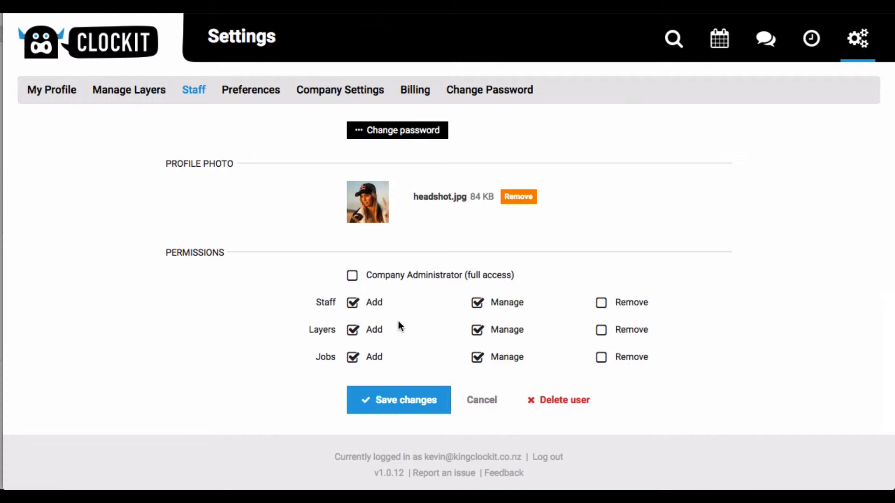
{"action": "left_click", "coordinate": [398, 403]}
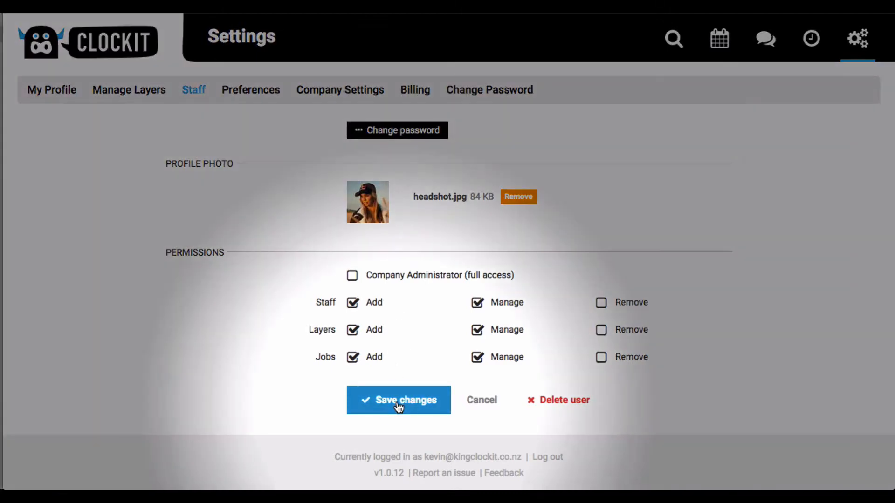
{"action": "left_click", "coordinate": [398, 406]}
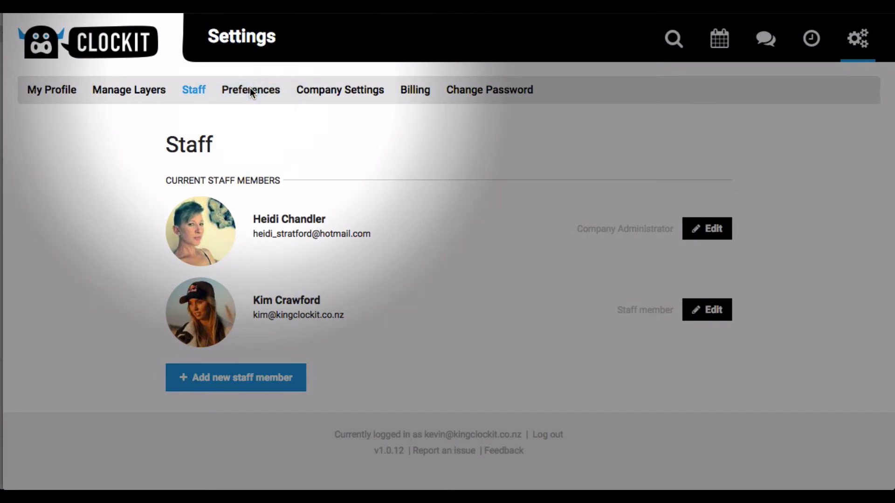
Set the Short Notice Jobs calendar colour to purple in Preferences.
{"action": "left_click", "coordinate": [250, 89]}
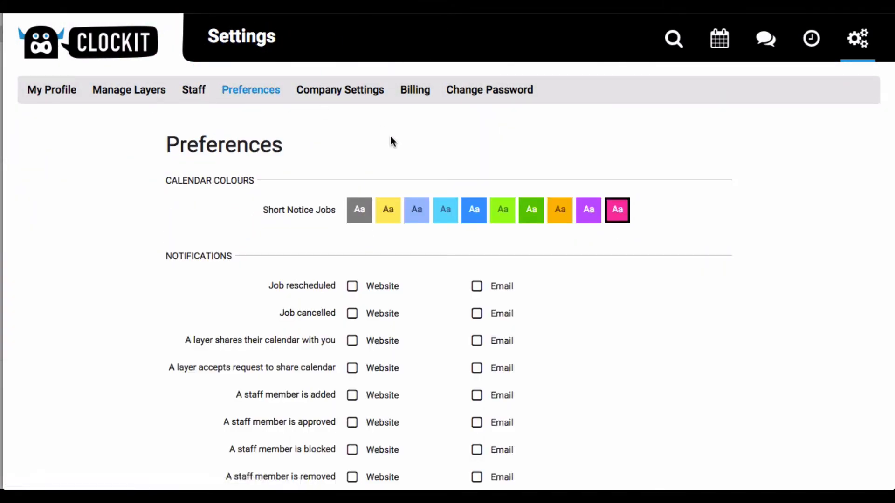
{"action": "scroll", "coordinate": [390, 137], "scroll_direction": "down", "scroll_amount": 1}
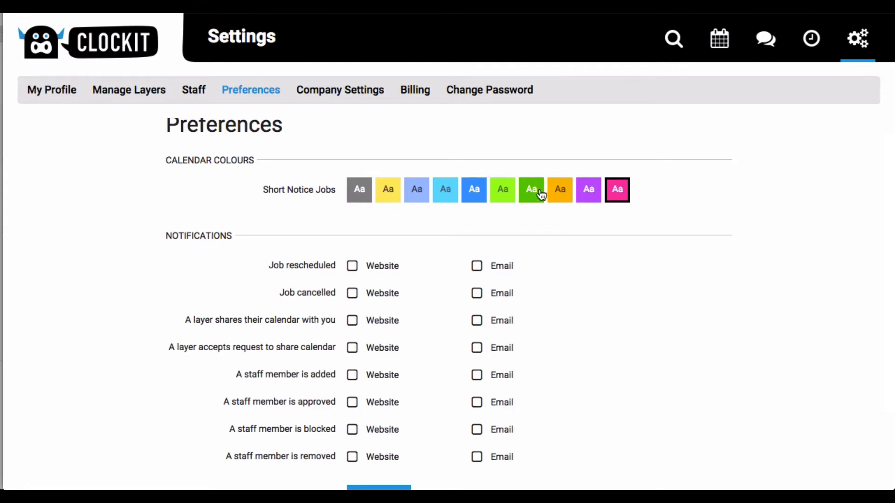
{"action": "left_click", "coordinate": [584, 195]}
Enable Website notifications for all eight notification events.
{"action": "scroll", "coordinate": [584, 192], "scroll_direction": "down", "scroll_amount": 1}
{"action": "scroll", "coordinate": [583, 191], "scroll_direction": "down", "scroll_amount": 2}
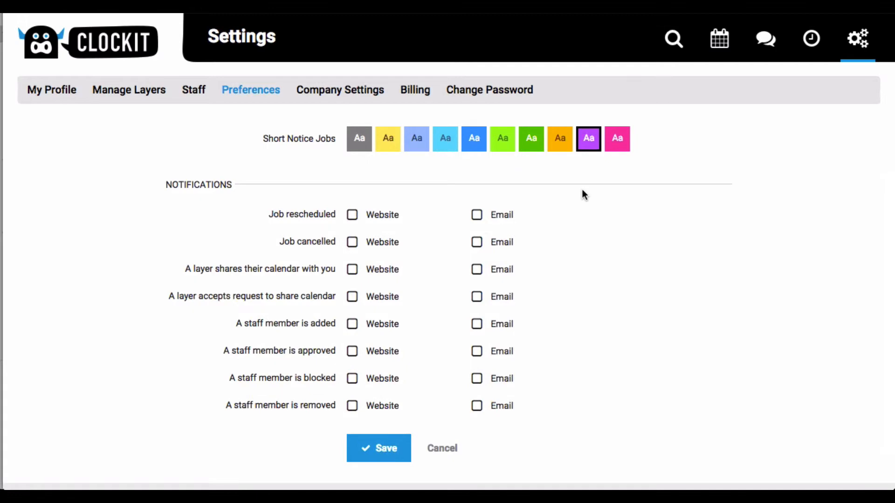
{"action": "left_click", "coordinate": [352, 217]}
{"action": "left_click", "coordinate": [353, 243]}
{"action": "left_click", "coordinate": [353, 270]}
{"action": "left_click", "coordinate": [353, 297]}
{"action": "left_click", "coordinate": [353, 325]}
{"action": "left_click", "coordinate": [353, 352]}
{"action": "left_click", "coordinate": [353, 379]}
{"action": "left_click", "coordinate": [353, 407]}
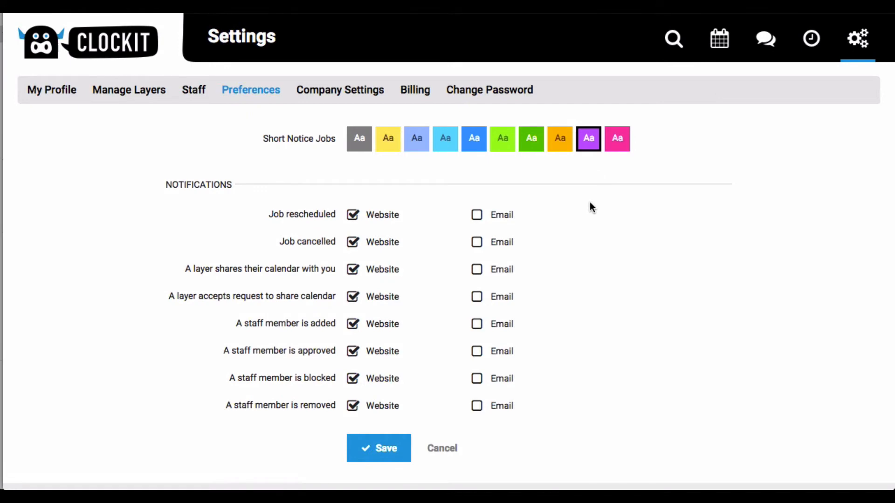
Enable Email notifications for Job cancelled and A staff member is added, then save the preferences.
{"action": "left_click", "coordinate": [480, 242]}
{"action": "left_click", "coordinate": [479, 331]}
{"action": "left_click", "coordinate": [384, 454]}
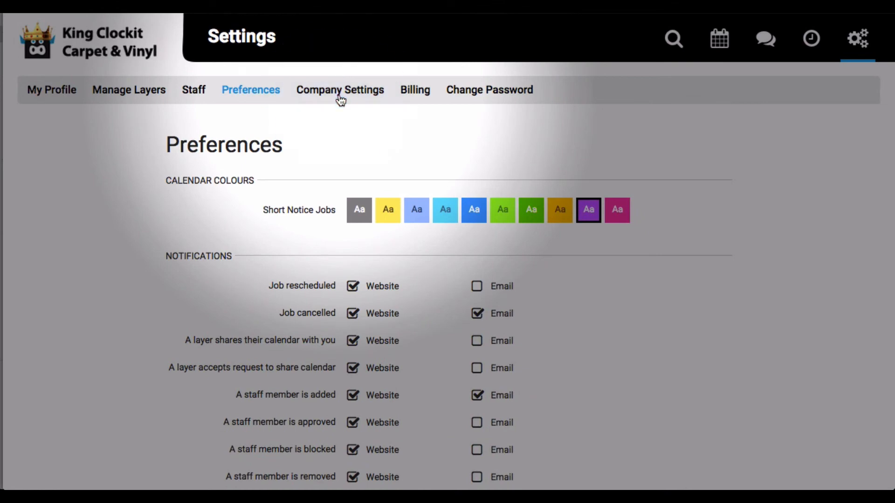
Open the Company Settings page and review its details.
{"action": "left_click", "coordinate": [339, 94]}
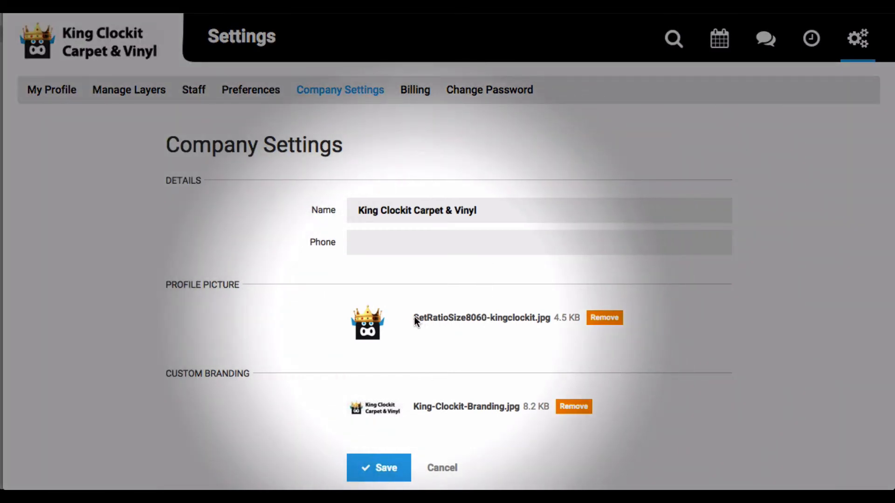
{"action": "scroll", "coordinate": [414, 317], "scroll_direction": "down", "scroll_amount": 3}
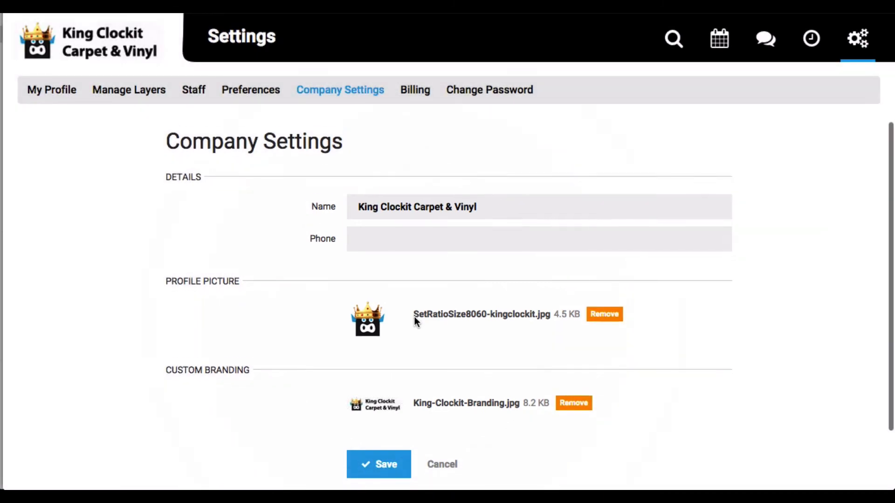